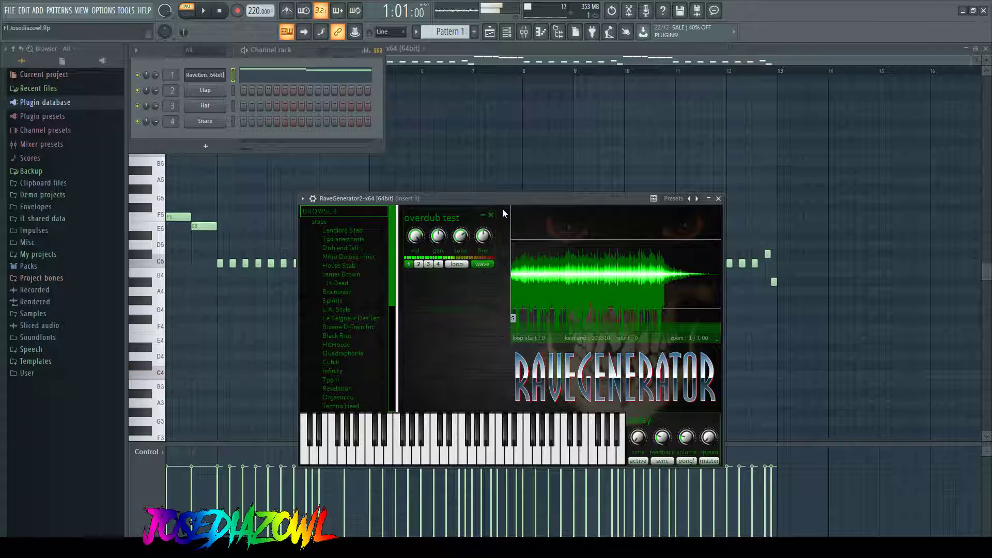
Step: Audition the overdub test sound in RaveGenerator2 by playing single notes such as F4 and C4
{"action": "key", "text": "v"}
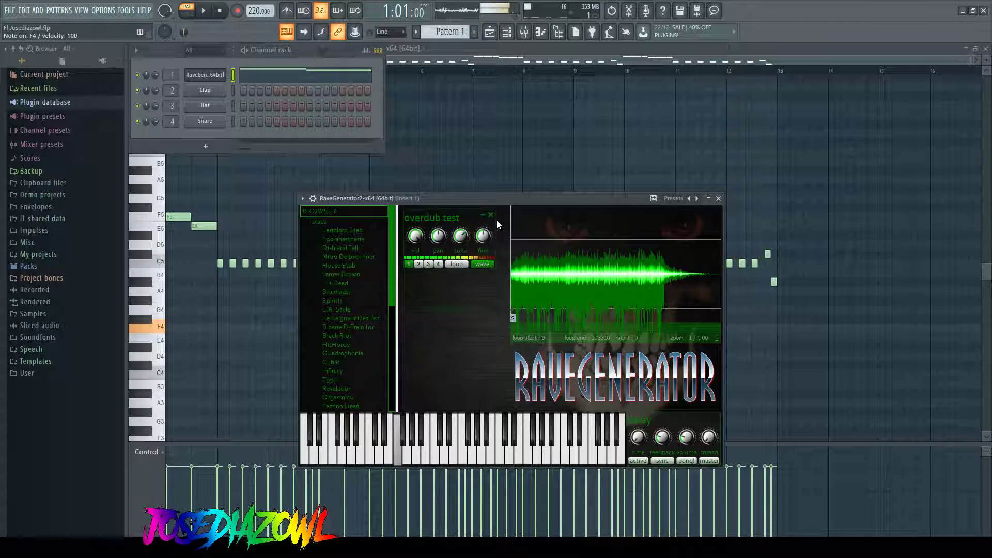
{"action": "key", "text": "z"}
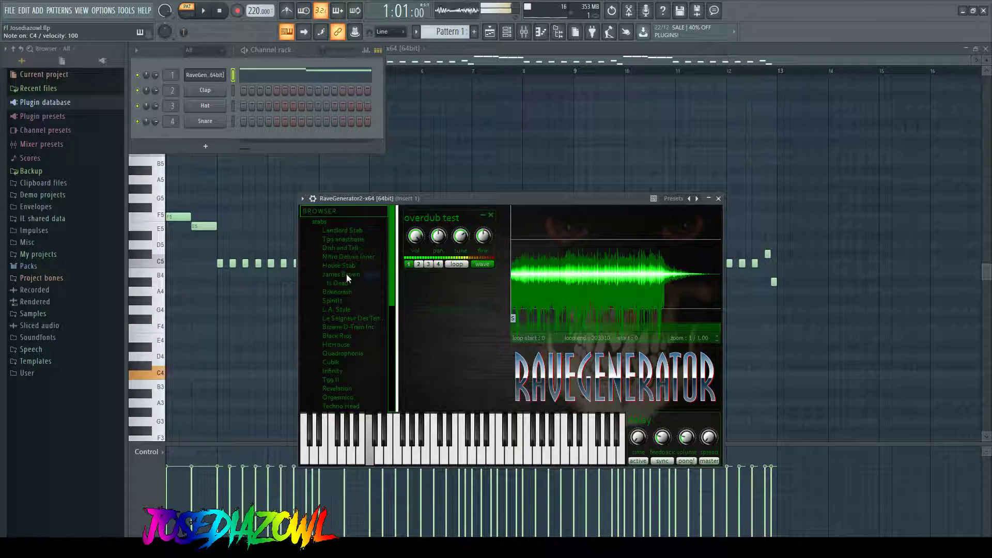
{"action": "left_click", "coordinate": [155, 367]}
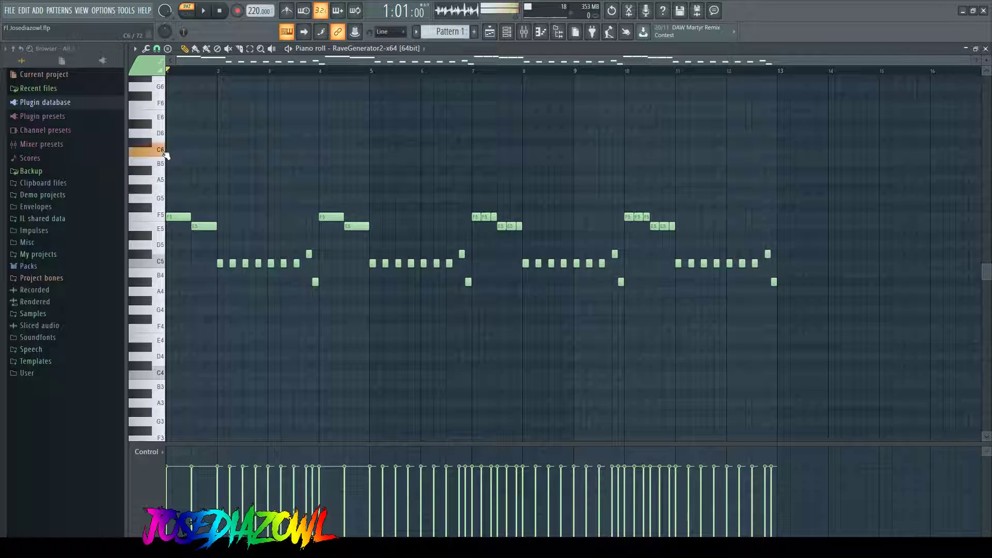
Step: Listen to Pattern 1 with the overdub test sound and bring up the RaveGenerator2 instrument window
{"action": "key", "text": "space"}
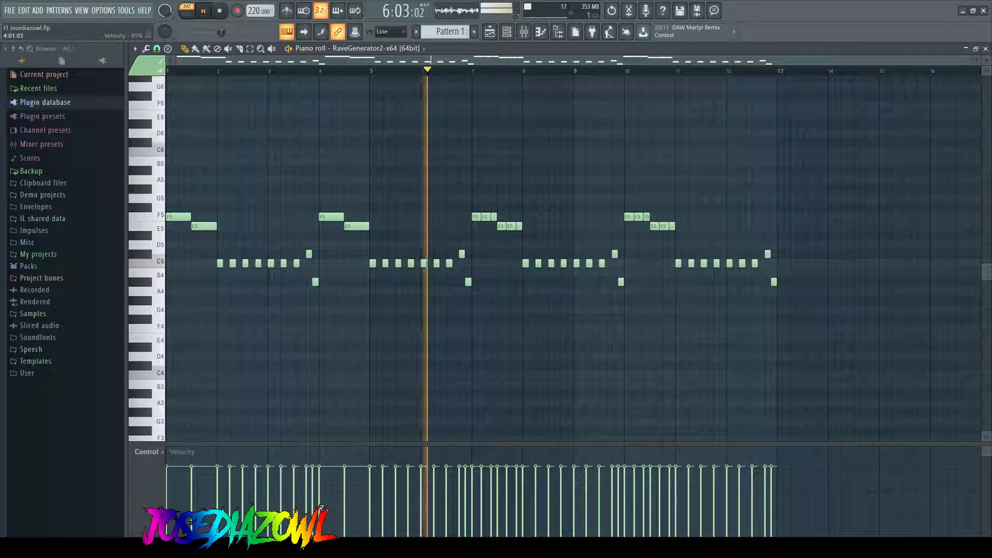
{"action": "key", "text": "F6"}
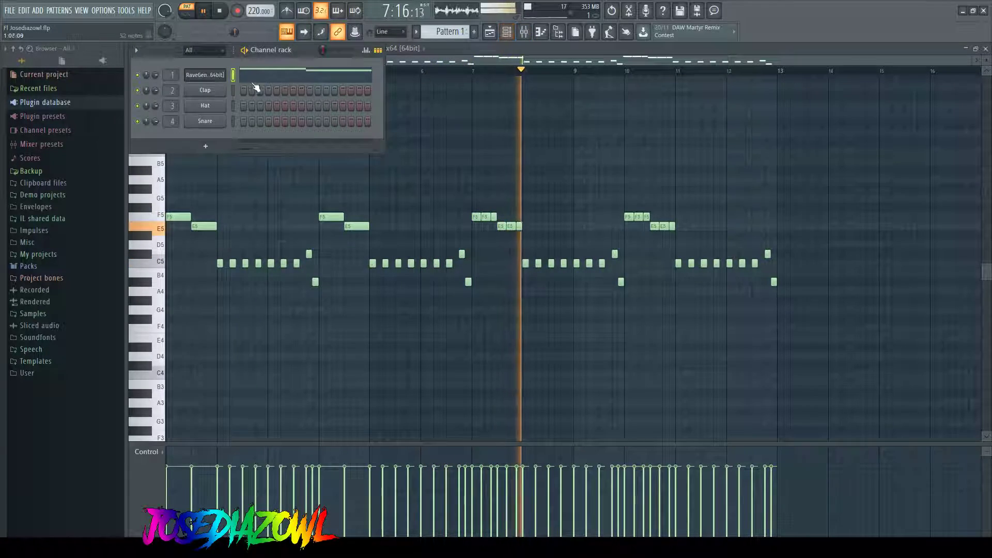
{"action": "left_click", "coordinate": [217, 75]}
{"action": "left_click_drag", "start_coordinate": [501, 199], "coordinate": [498, 209]}
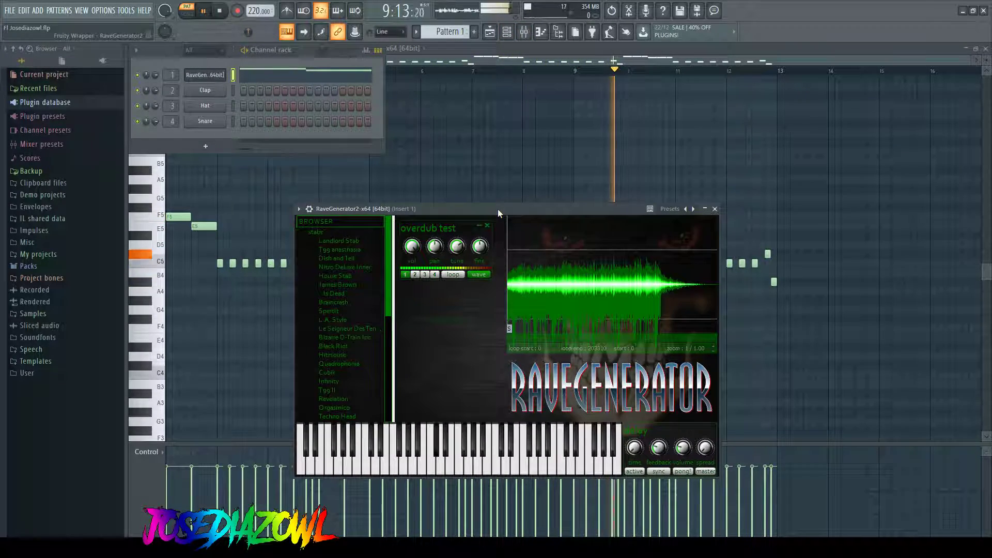
{"action": "key", "text": "space"}
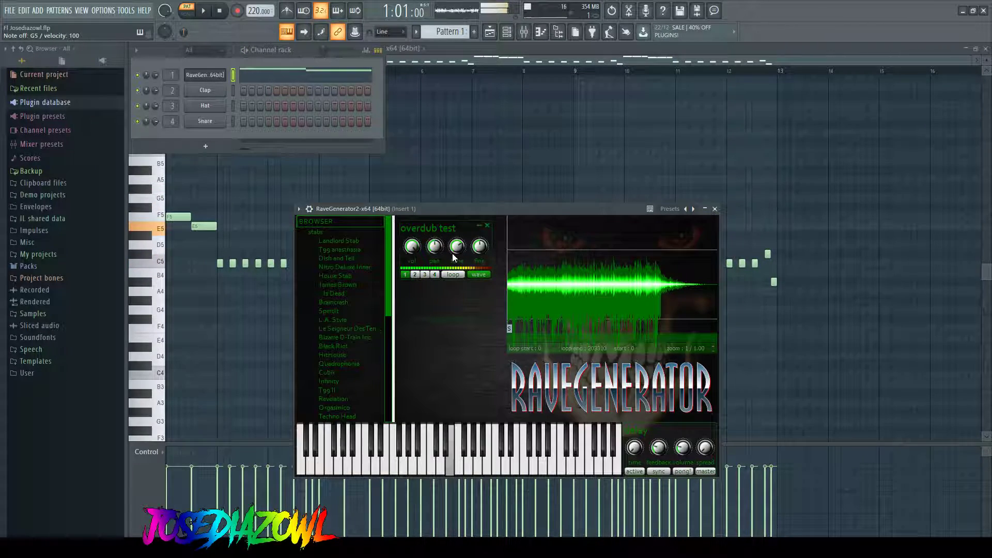
Step: Replace the overdub test sound with the Braincrash stab and play the pattern briefly with it
{"action": "left_click", "coordinate": [488, 225]}
{"action": "left_click", "coordinate": [326, 302]}
{"action": "left_click_drag", "start_coordinate": [420, 206], "coordinate": [423, 207]}
{"action": "key", "text": "space"}
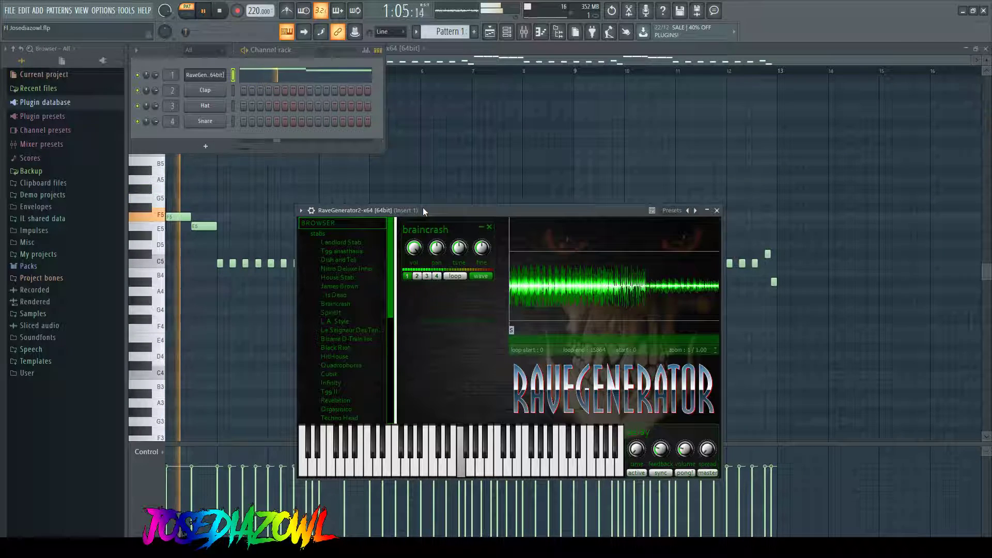
{"action": "key", "text": "space"}
Step: Load the Incubus stab in place of Braincrash and audition it with repeated C, E and G notes
{"action": "scroll", "coordinate": [349, 316], "scroll_direction": "down", "scroll_amount": 4}
{"action": "left_click", "coordinate": [349, 314]}
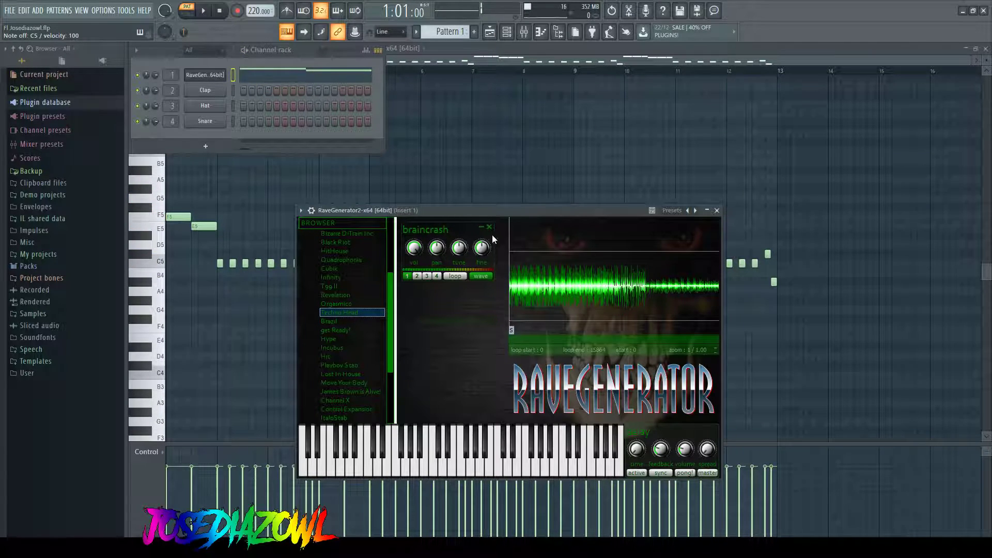
{"action": "left_click", "coordinate": [333, 347]}
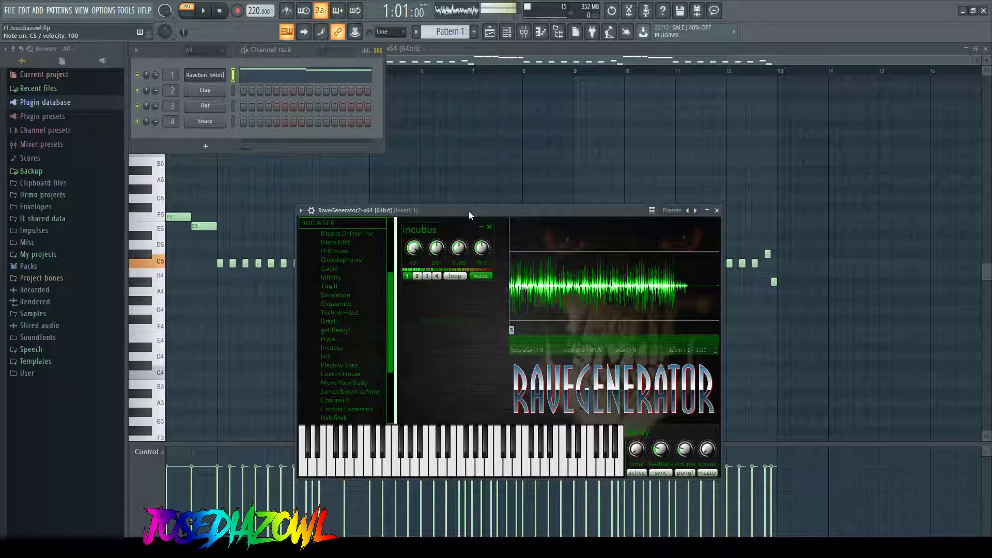
{"action": "left_click_drag", "start_coordinate": [469, 211], "coordinate": [469, 212]}
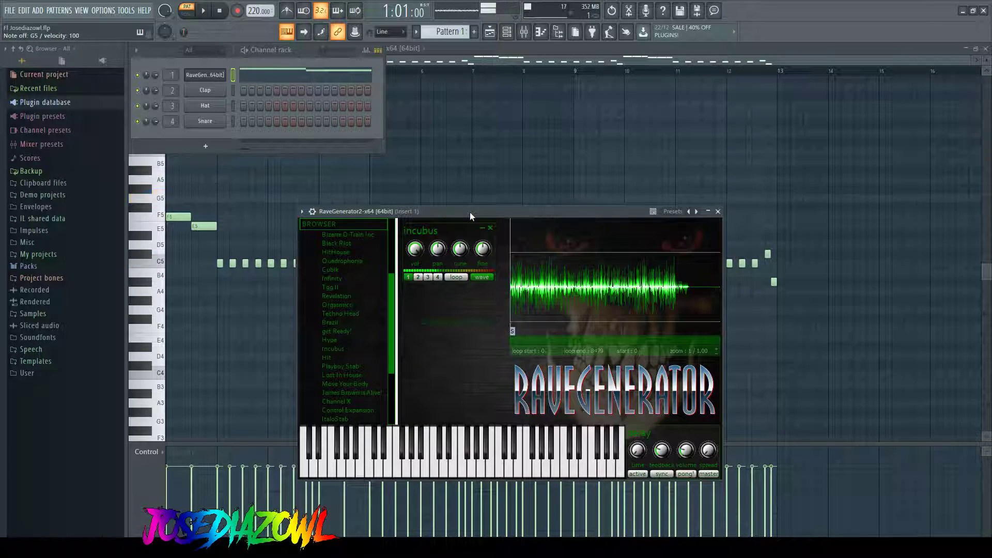
{"action": "key", "text": "b"}
{"action": "key", "text": "c"}
{"action": "key", "text": "z"}
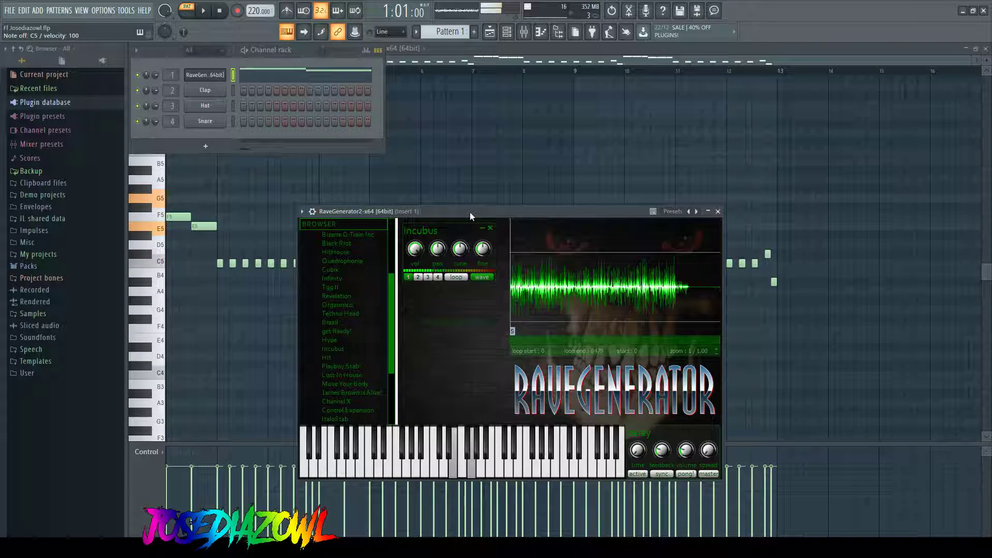
{"action": "key", "text": "z"}
{"action": "key", "text": "z"}
{"action": "key", "text": "c"}
{"action": "key", "text": "b"}
{"action": "key", "text": "c"}
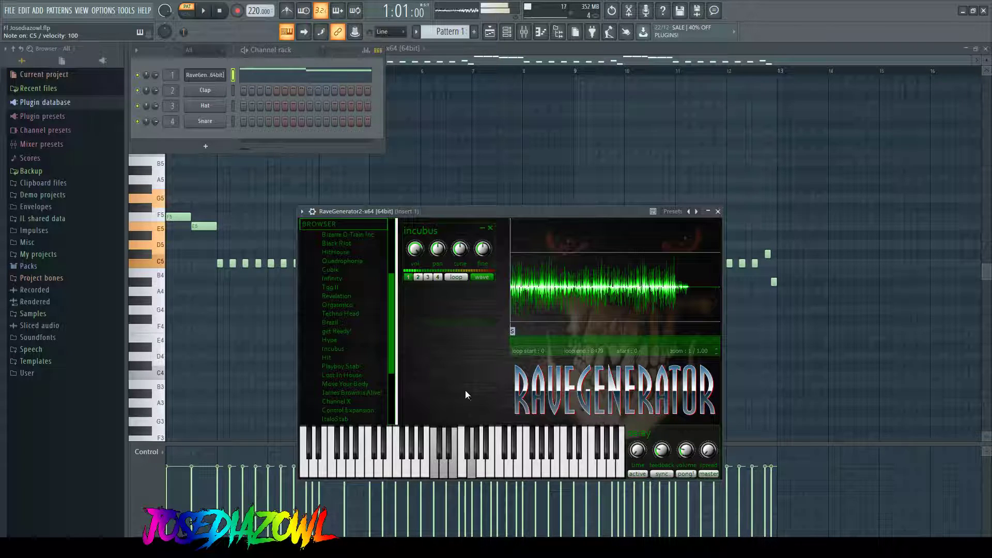
Step: Swap Incubus for the Tribal Casimir stab and audition it with a few C notes
{"action": "scroll", "coordinate": [355, 351], "scroll_direction": "down", "scroll_amount": 4}
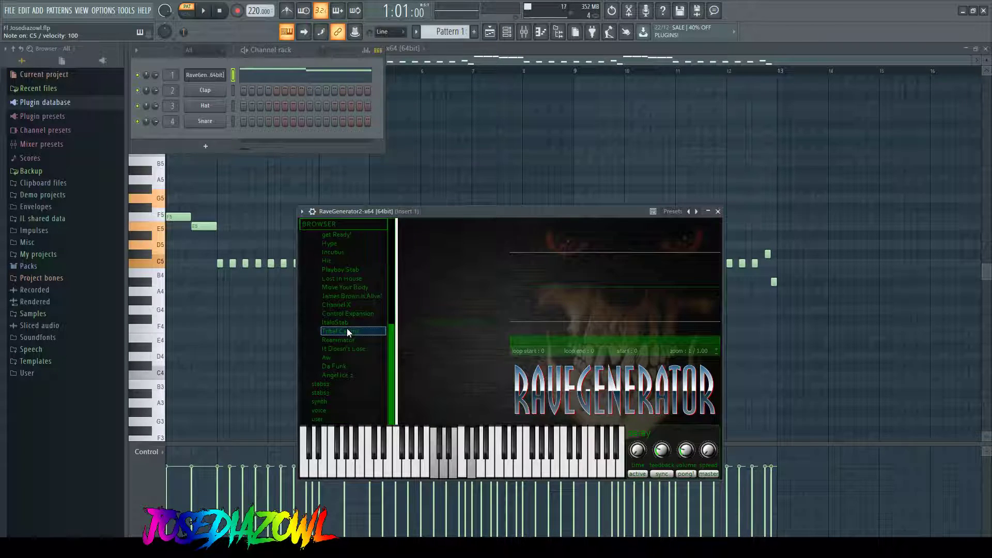
{"action": "left_click", "coordinate": [345, 330]}
{"action": "key", "text": "z"}
{"action": "key", "text": "z"}
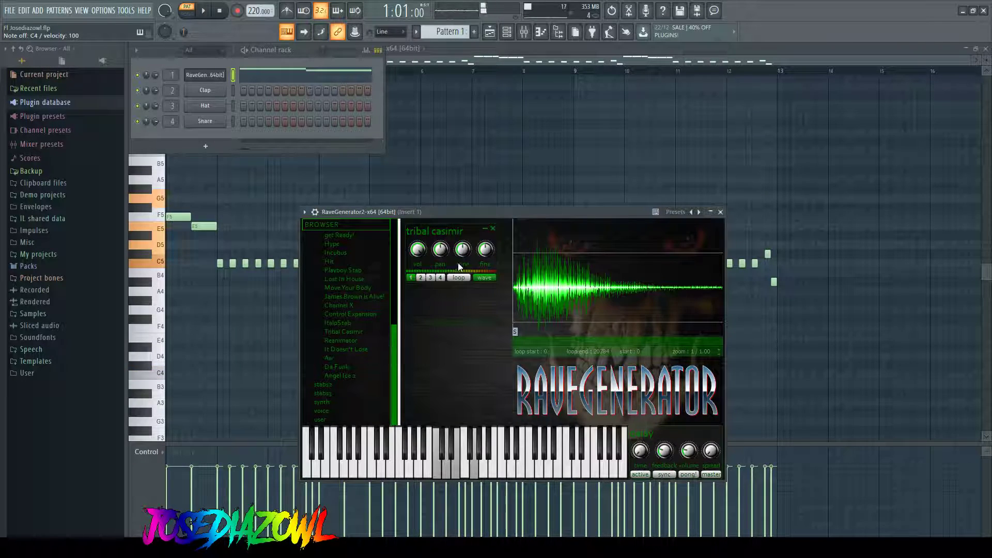
Step: Remove Tribal Casimir and load the Hi Voltage sound from the synth category
{"action": "left_click", "coordinate": [493, 229]}
{"action": "left_click", "coordinate": [330, 402]}
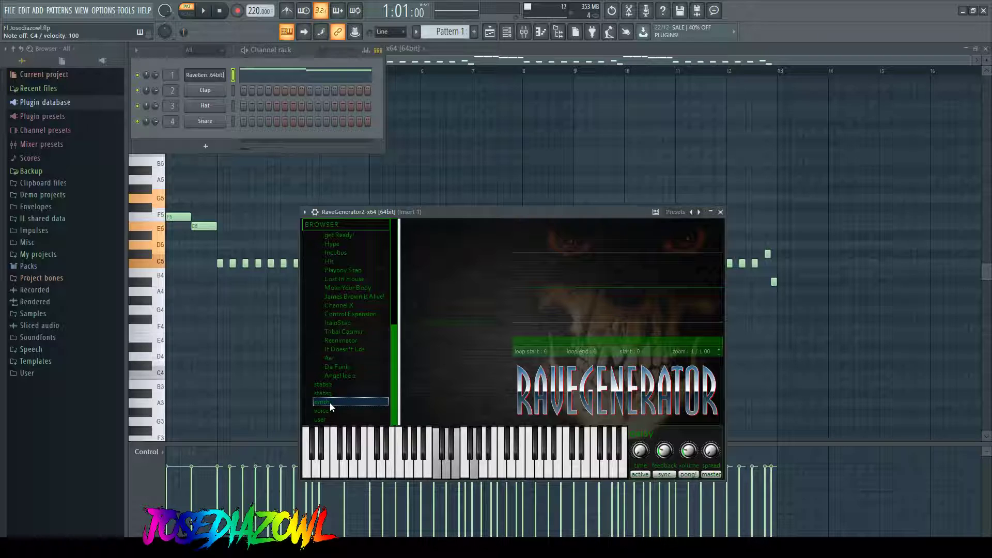
{"action": "scroll", "coordinate": [338, 405], "scroll_direction": "down", "scroll_amount": 5}
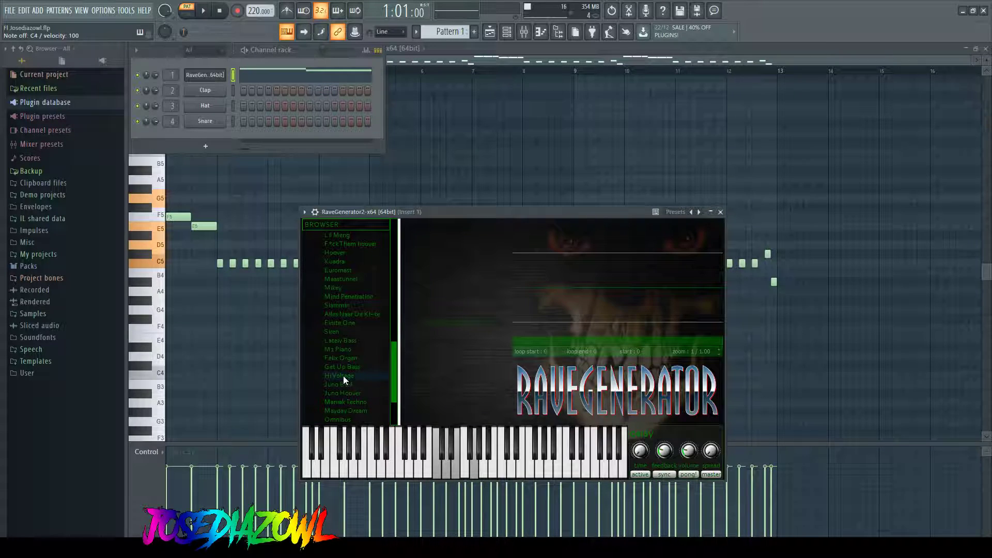
{"action": "left_click", "coordinate": [343, 376]}
{"action": "left_click_drag", "start_coordinate": [447, 213], "coordinate": [449, 216]}
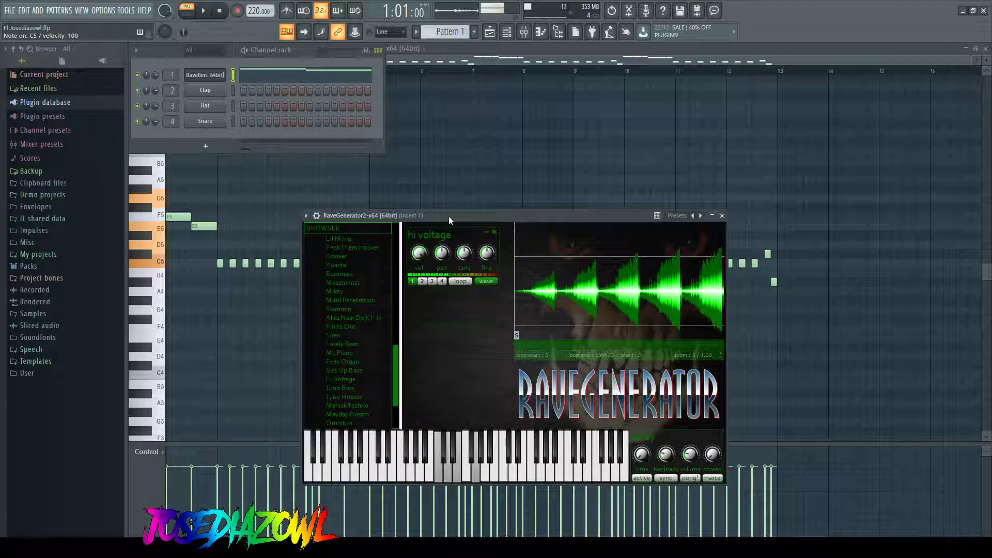
Step: Replace Hi Voltage with the Mind Penetration synth and play the pattern while viewing its notes
{"action": "left_click", "coordinate": [494, 232]}
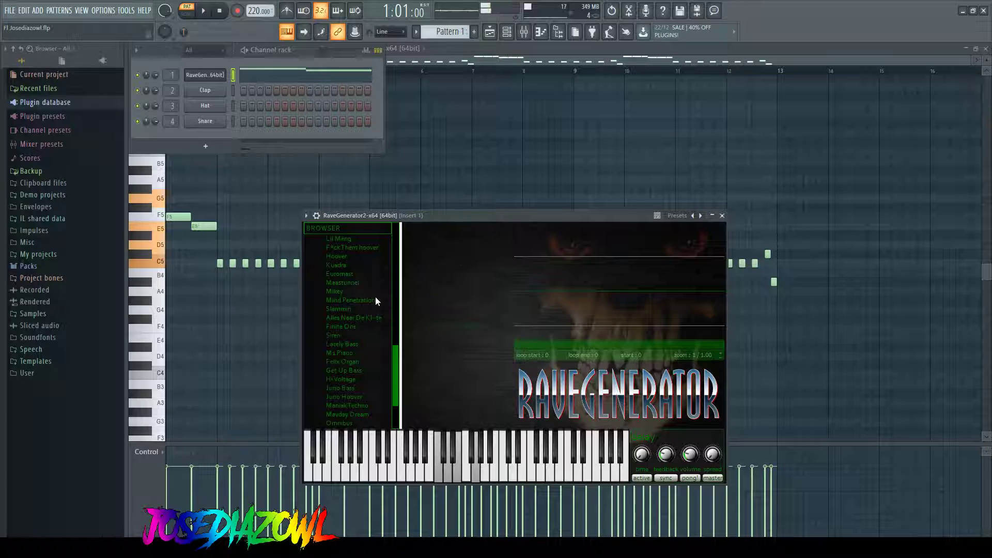
{"action": "left_click", "coordinate": [337, 300]}
{"action": "left_click_drag", "start_coordinate": [428, 216], "coordinate": [433, 219]}
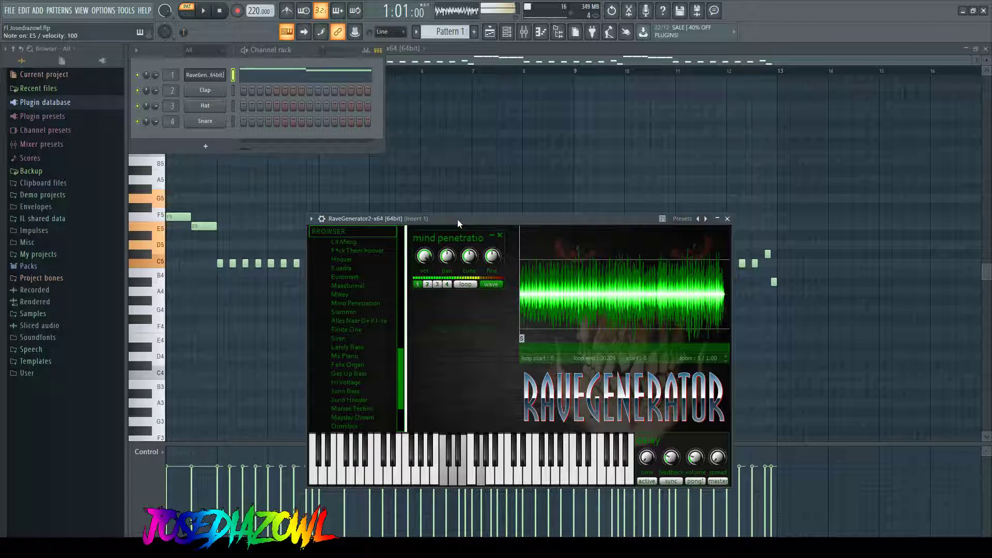
{"action": "key", "text": "space"}
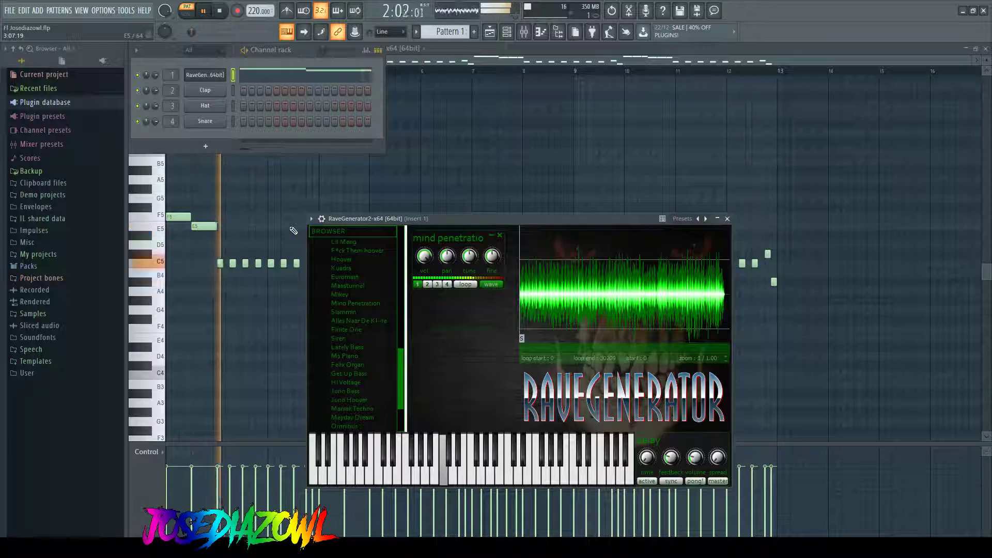
{"action": "left_click", "coordinate": [290, 229]}
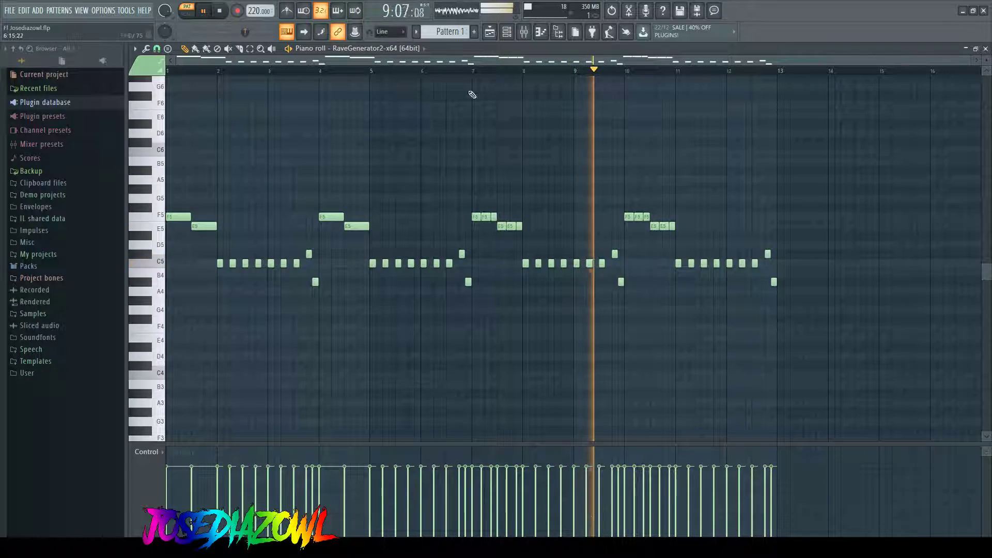
Step: Reopen RaveGenerator2, replace Mind Penetration with the Playboy Stab sound, and play the pattern with it
{"action": "key", "text": "F6"}
{"action": "left_click", "coordinate": [205, 75]}
{"action": "left_click_drag", "start_coordinate": [437, 218], "coordinate": [444, 222]}
{"action": "key", "text": "space"}
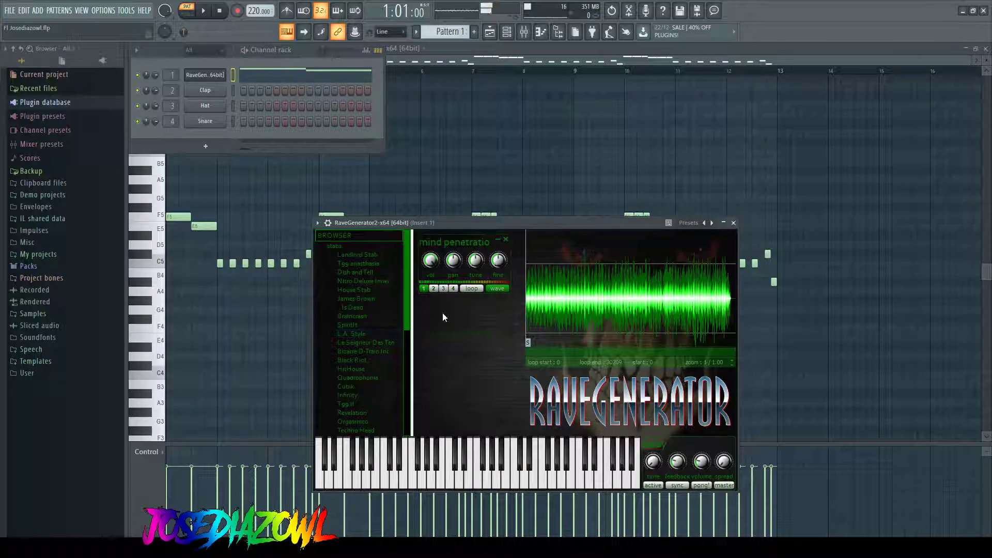
{"action": "left_click", "coordinate": [505, 241]}
{"action": "scroll", "coordinate": [382, 327], "scroll_direction": "down", "scroll_amount": 5}
{"action": "left_click", "coordinate": [376, 350]}
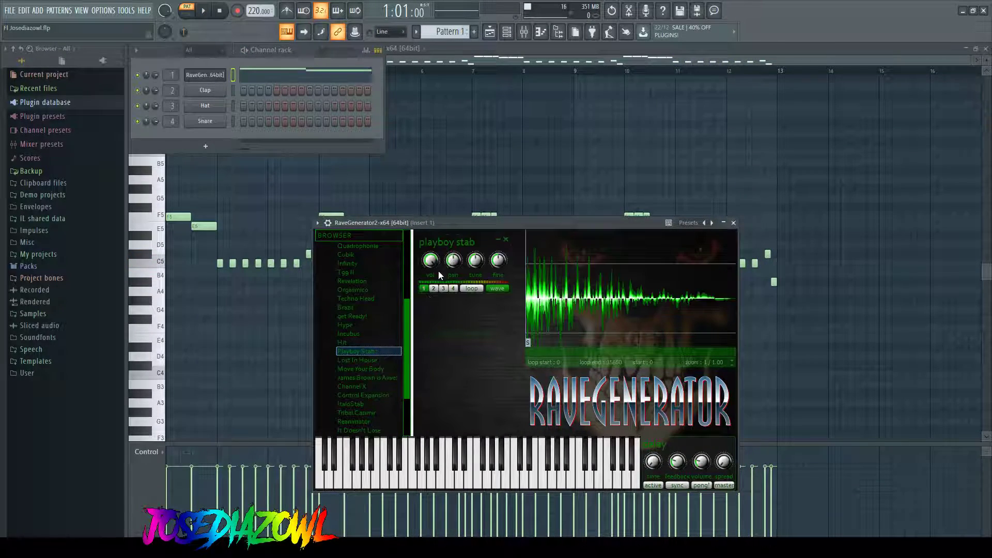
{"action": "left_click_drag", "start_coordinate": [456, 221], "coordinate": [458, 222]}
{"action": "key", "text": "space"}
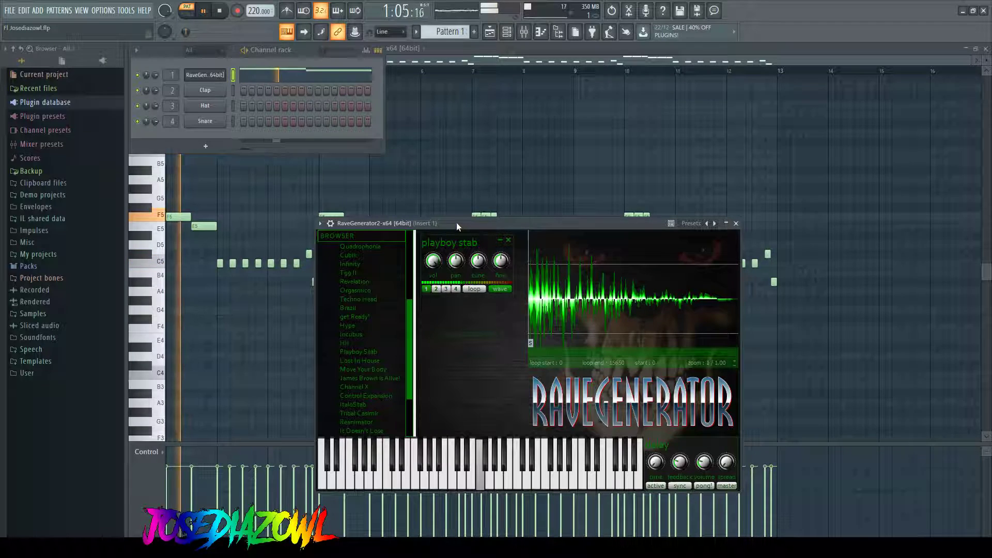
Step: Split the long F5 and E5 notes in bar 1 into two half-length notes each
{"action": "key", "text": "F7"}
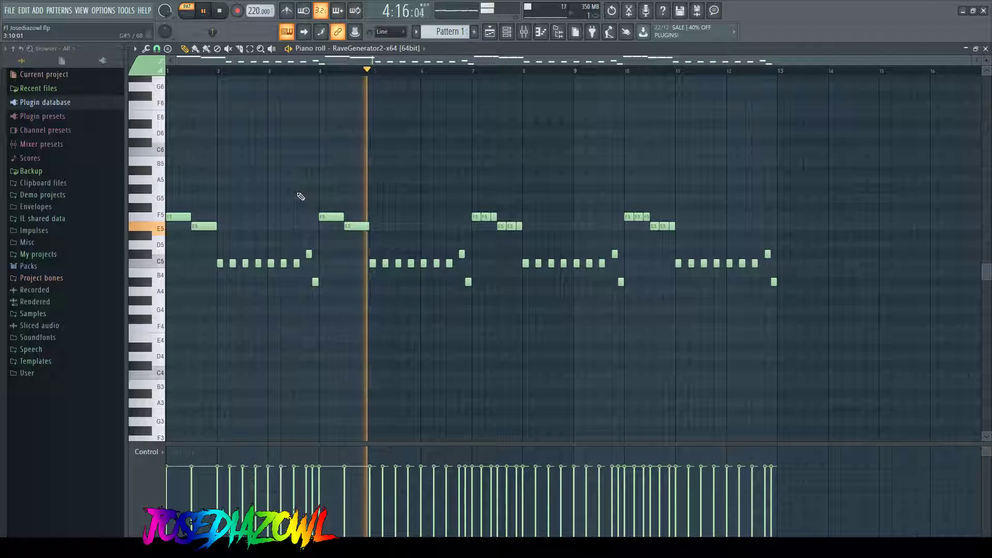
{"action": "left_click_drag", "start_coordinate": [191, 216], "coordinate": [210, 226]}
{"action": "left_click", "coordinate": [187, 226]}
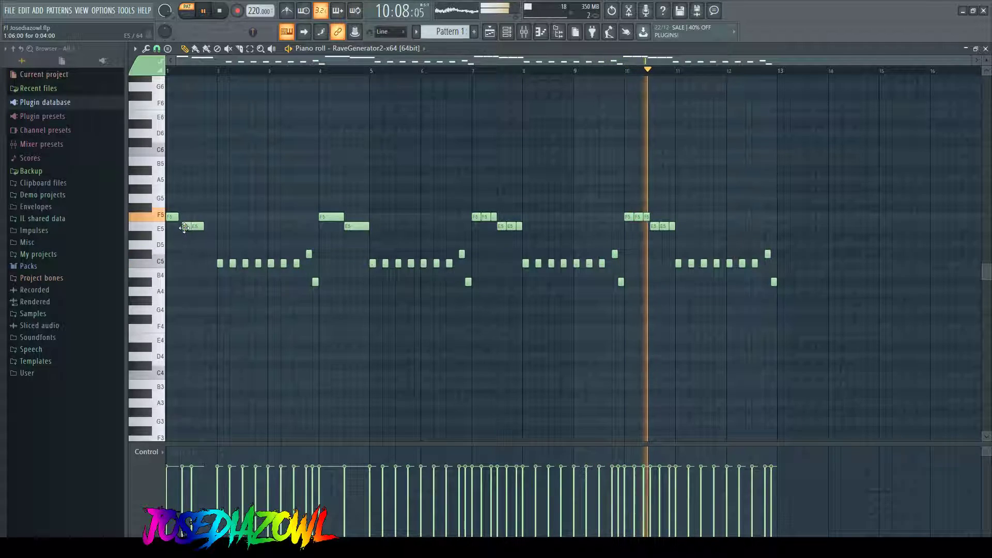
{"action": "left_click", "coordinate": [184, 217]}
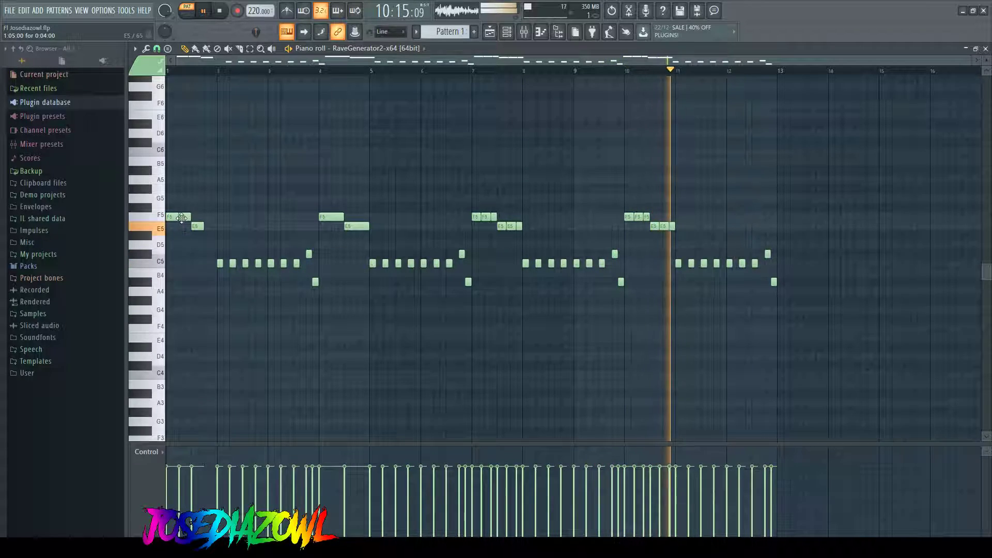
Step: Replace the long F5 and E5 notes in bar 4 with a copy of bar 1's split notes, raised one semitone
{"action": "right_click", "coordinate": [330, 216]}
{"action": "right_click", "coordinate": [357, 226]}
{"action": "mouse_move", "coordinate": [168, 207]}
{"action": "left_mouse_down"}
{"action": "mouse_move", "coordinate": [233, 228]}
{"action": "mouse_move", "coordinate": [229, 221]}
{"action": "mouse_move", "coordinate": [301, 217]}
{"action": "mouse_move", "coordinate": [336, 226]}
{"action": "mouse_move", "coordinate": [182, 216]}
{"action": "left_mouse_up"}
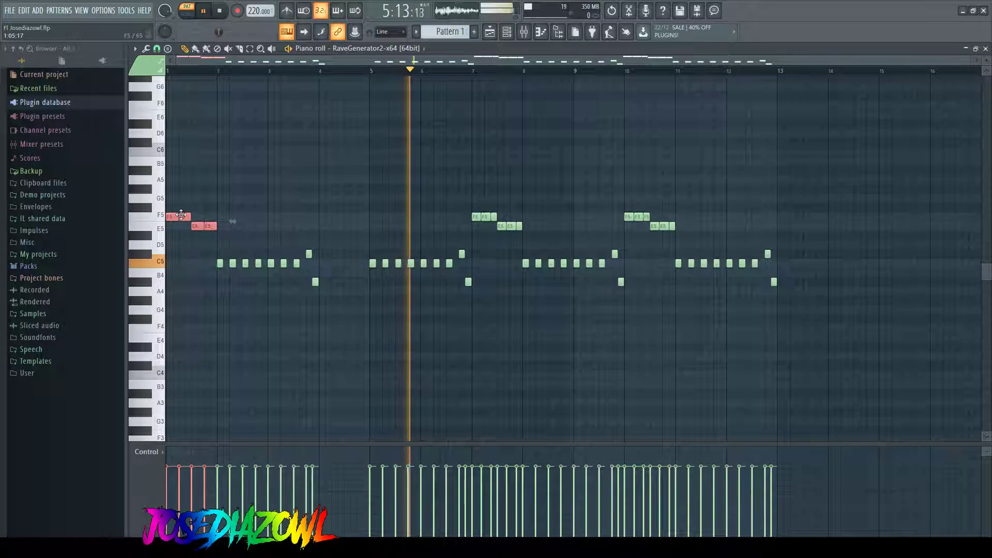
{"action": "left_click", "coordinate": [332, 181]}
{"action": "left_click_drag", "start_coordinate": [268, 236], "coordinate": [336, 205]}
{"action": "left_click", "coordinate": [333, 175]}
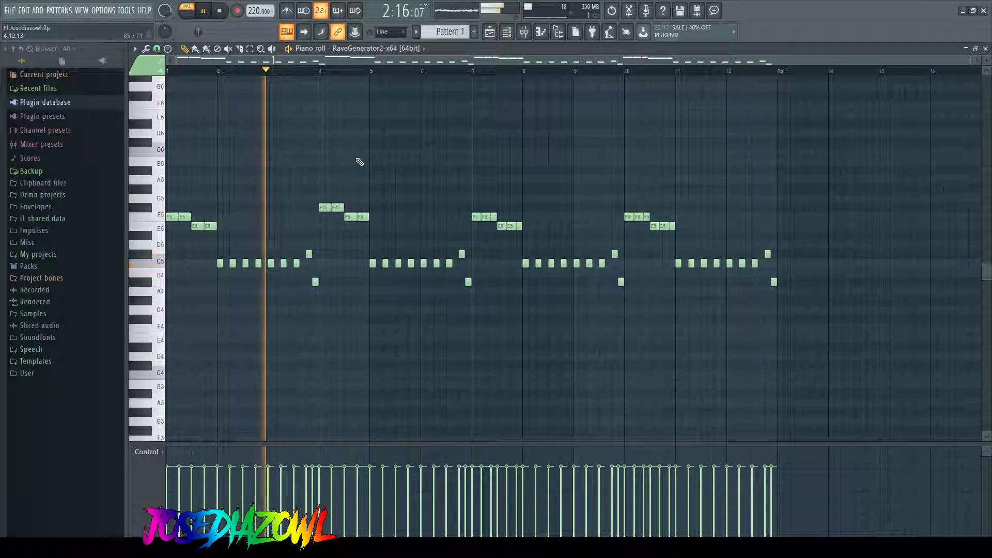
Step: Reopen RaveGenerator2, load the Is Dead stab in place of Playboy Stab, and play the edited pattern
{"action": "left_click", "coordinate": [507, 33]}
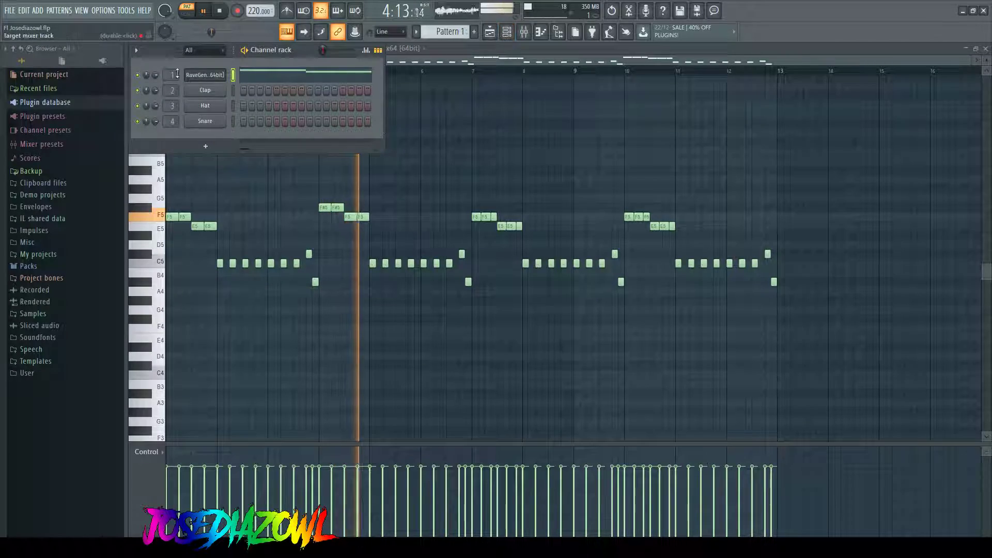
{"action": "left_click", "coordinate": [202, 76]}
{"action": "mouse_move", "coordinate": [477, 232]}
{"action": "left_mouse_down"}
{"action": "mouse_move", "coordinate": [489, 249]}
{"action": "mouse_move", "coordinate": [464, 242]}
{"action": "left_mouse_up"}
{"action": "key", "text": "space"}
{"action": "left_click", "coordinate": [390, 324]}
{"action": "key", "text": "space"}
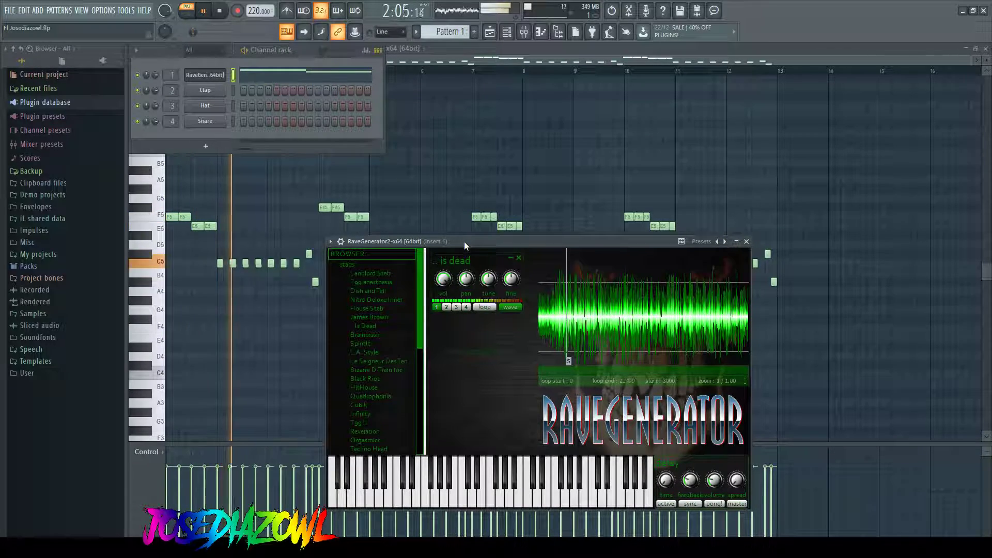
{"action": "key", "text": "space"}
Step: Replace Is Dead with the Dish and Tell stab and audition it with C5 notes
{"action": "left_click", "coordinate": [519, 258]}
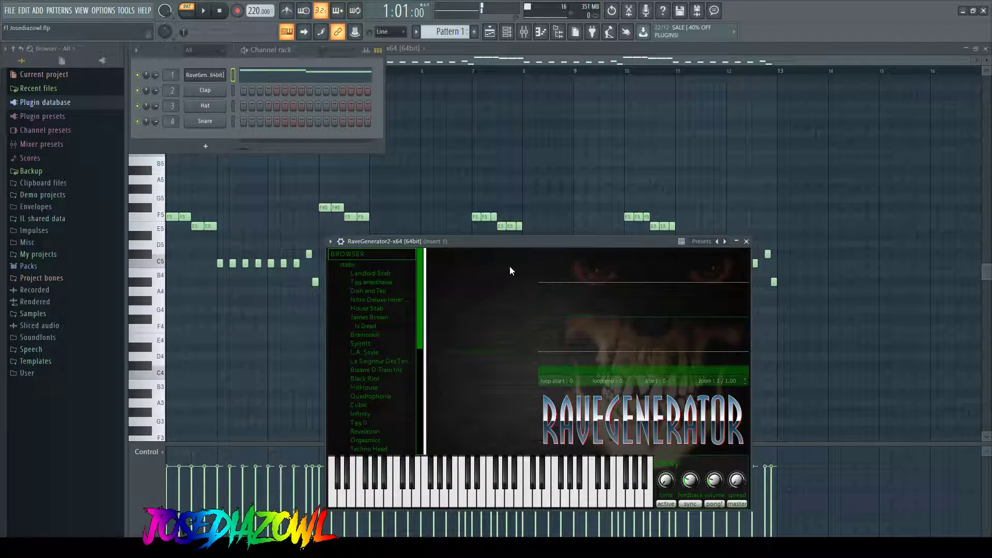
{"action": "left_click", "coordinate": [383, 290]}
{"action": "left_click_drag", "start_coordinate": [492, 246], "coordinate": [489, 246]}
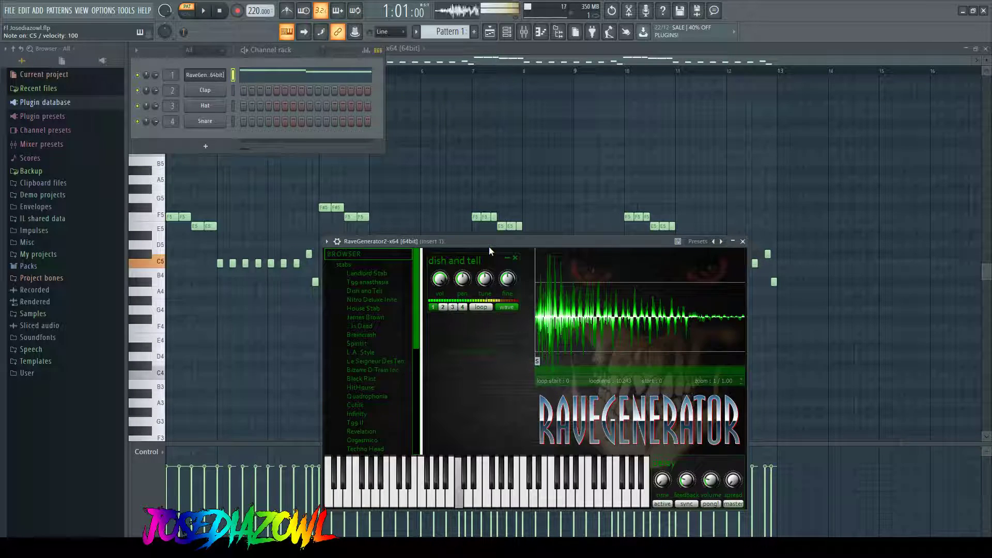
{"action": "key", "text": "z"}
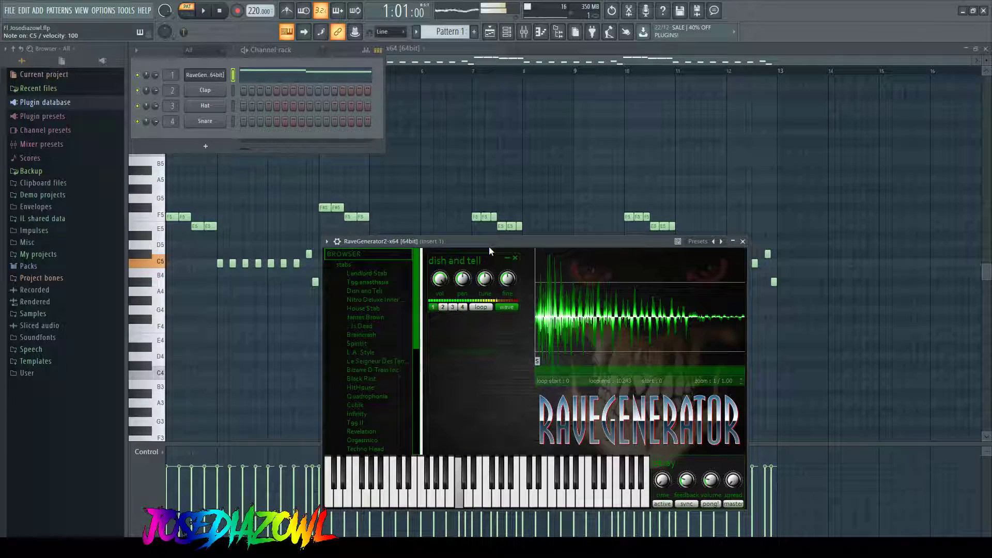
Step: Replace the Dish and Tell stab with House Stab in RaveGenerator2 and audition it with C5 and G5 notes
{"action": "left_click", "coordinate": [515, 258]}
{"action": "left_click", "coordinate": [389, 311]}
{"action": "key", "text": "c"}
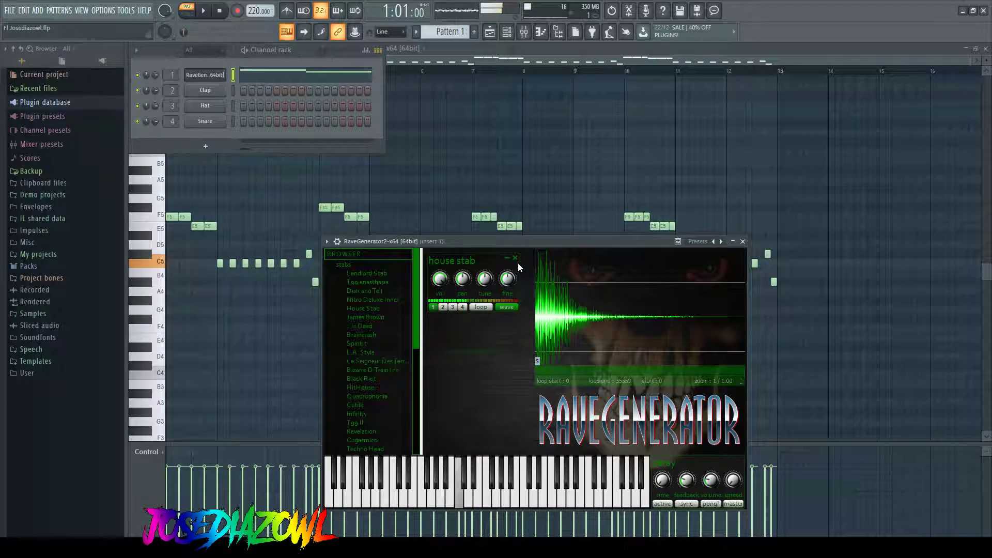
{"action": "key", "text": "z"}
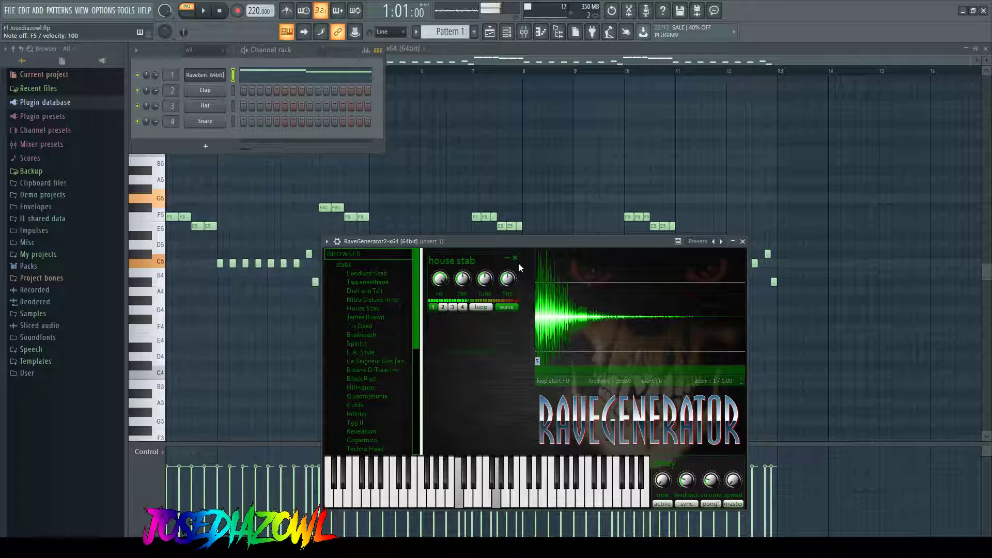
Step: Replace House Stab with the Orgasmico stab and audition it with C5, E5 and G5 notes
{"action": "left_click", "coordinate": [515, 258]}
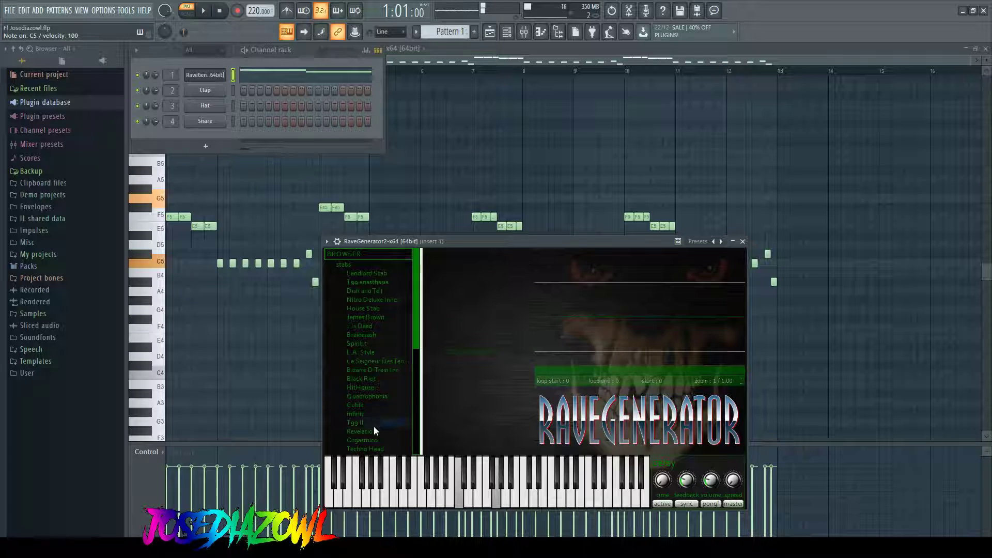
{"action": "left_click", "coordinate": [373, 439]}
{"action": "left_click_drag", "start_coordinate": [461, 248], "coordinate": [464, 248]}
{"action": "key", "text": "b"}
{"action": "key", "text": "c"}
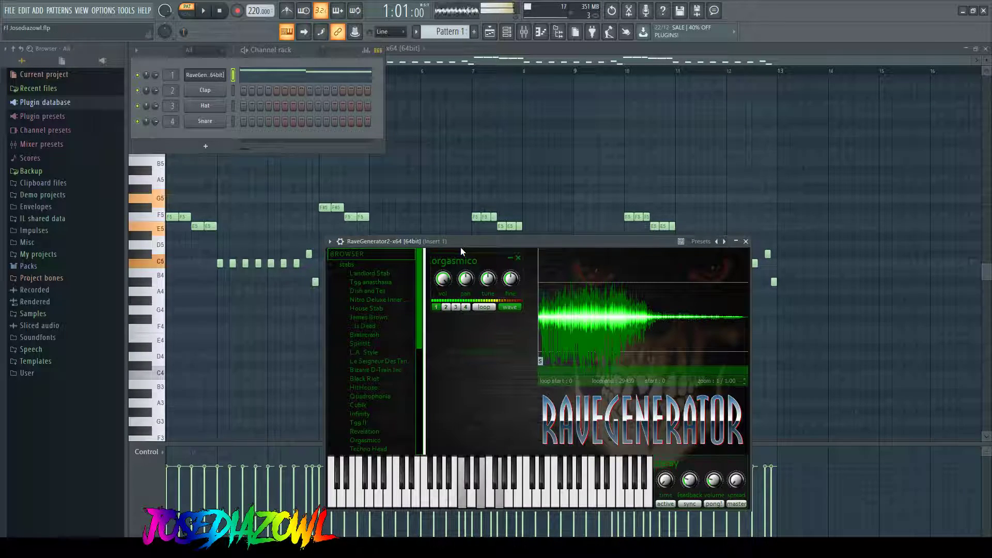
{"action": "key", "text": "b"}
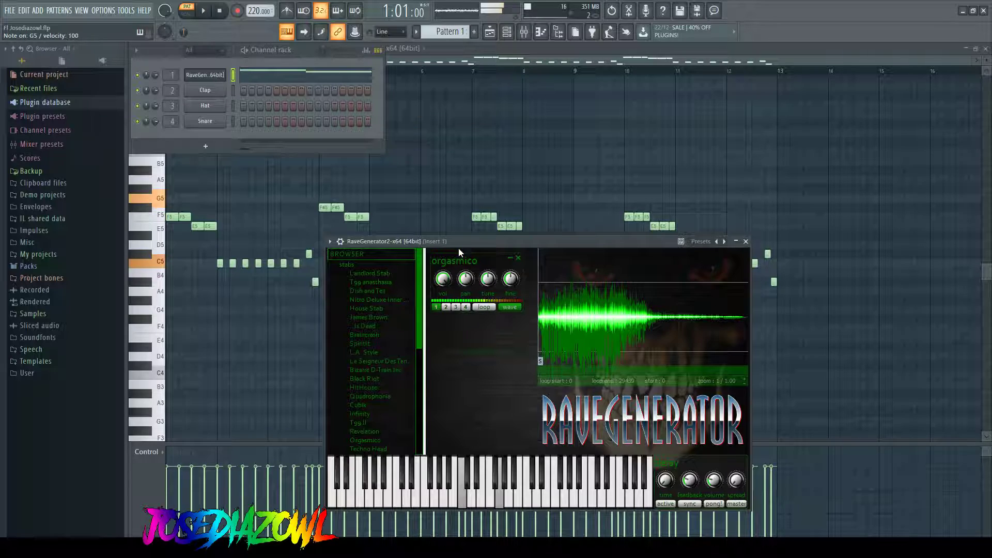
Step: Play the pattern with the Orgasmico stab, lower the tempo to 175 BPM and play it again
{"action": "key", "text": "space"}
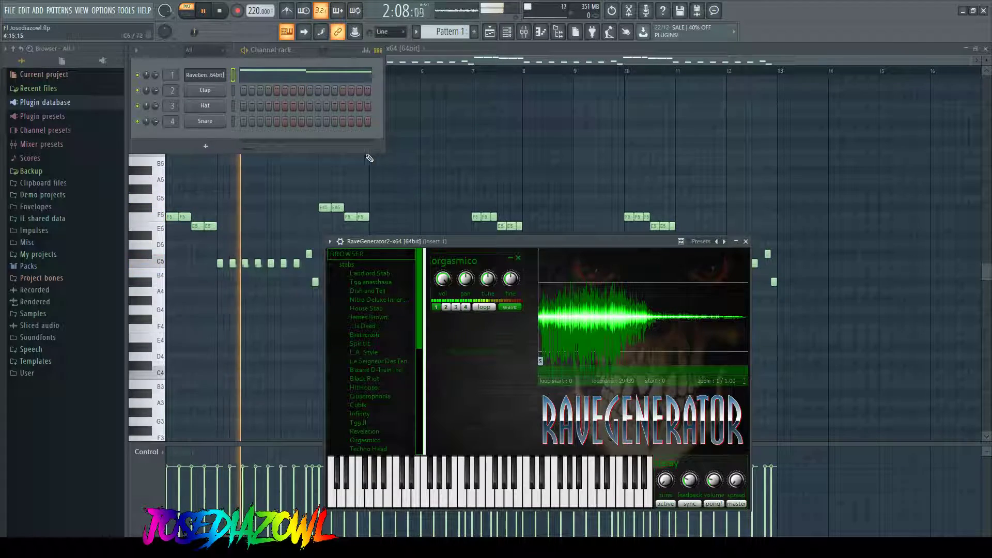
{"action": "key", "text": "space"}
{"action": "scroll", "coordinate": [260, 11], "scroll_direction": "down", "scroll_amount": 3}
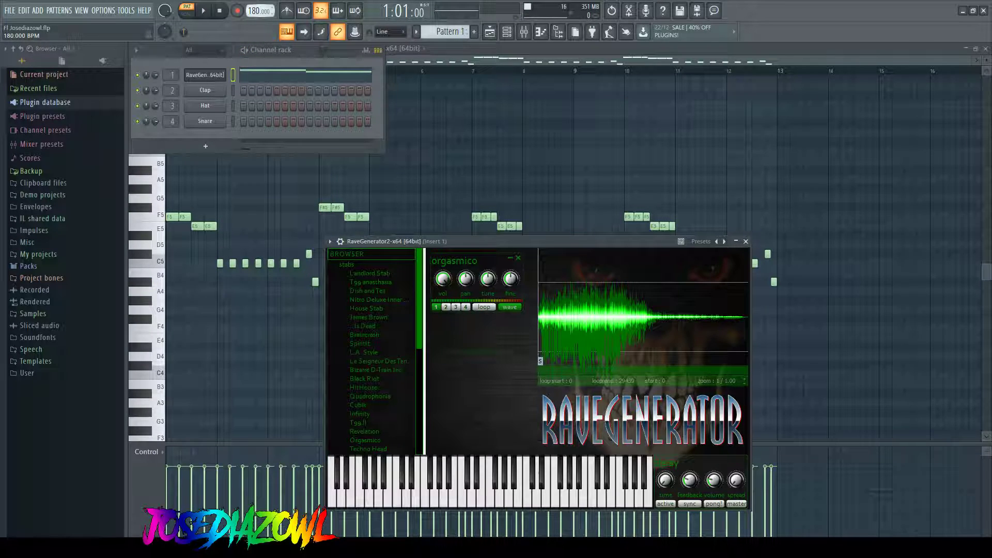
{"action": "scroll", "coordinate": [260, 11], "scroll_direction": "down", "scroll_amount": 1}
{"action": "key", "text": "space"}
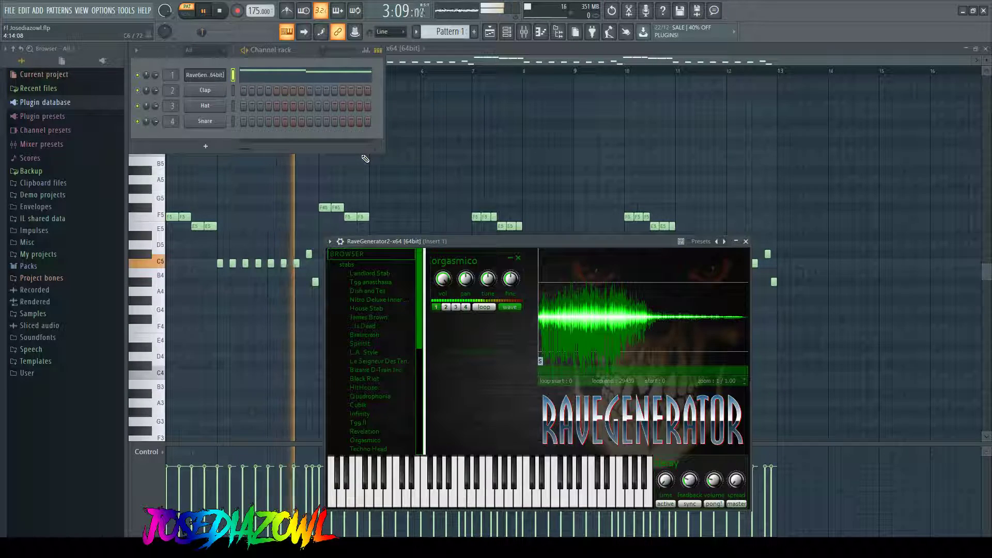
Step: Bring the piano roll to the front, raise the tempo to 300 BPM and play the pattern
{"action": "left_click", "coordinate": [398, 156]}
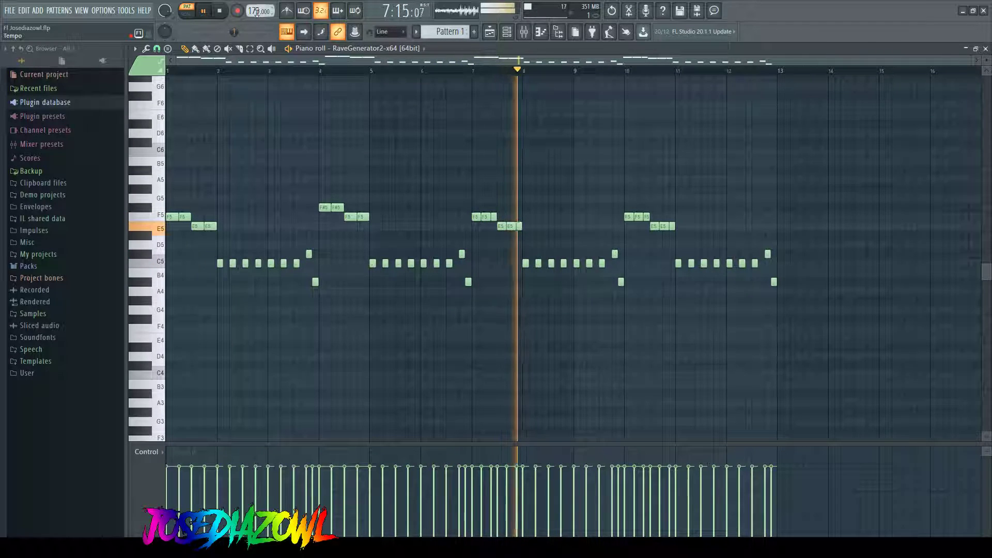
{"action": "key", "text": "space"}
{"action": "left_click_drag", "start_coordinate": [257, 11], "coordinate": [257, 5]}
{"action": "key", "text": "space"}
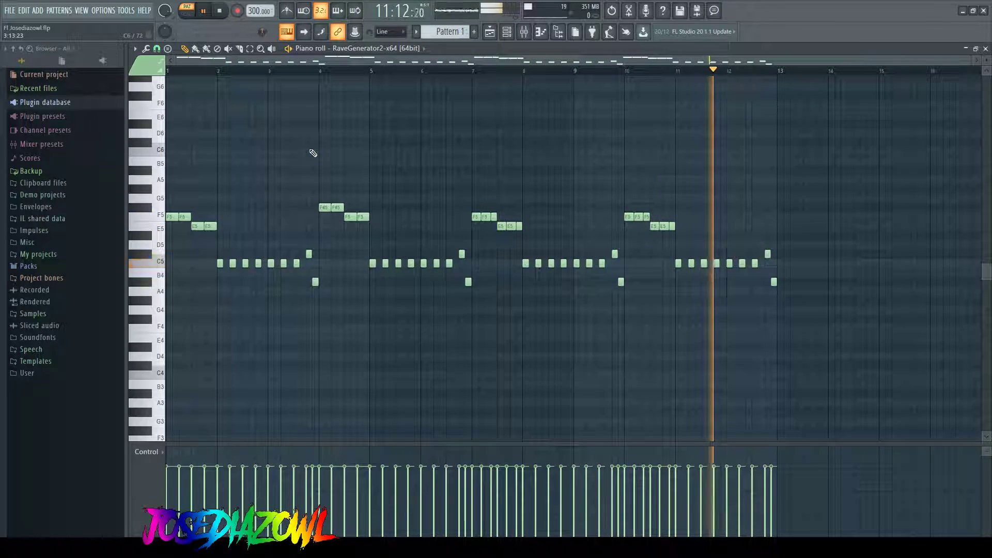
Step: Lower all notes by 14 semitones and delete the E4, D#4 and D4 notes in bars 1, 4, 7 and 10
{"action": "key", "text": "ctrl+a"}
{"action": "left_click_drag", "start_coordinate": [331, 208], "coordinate": [281, 337]}
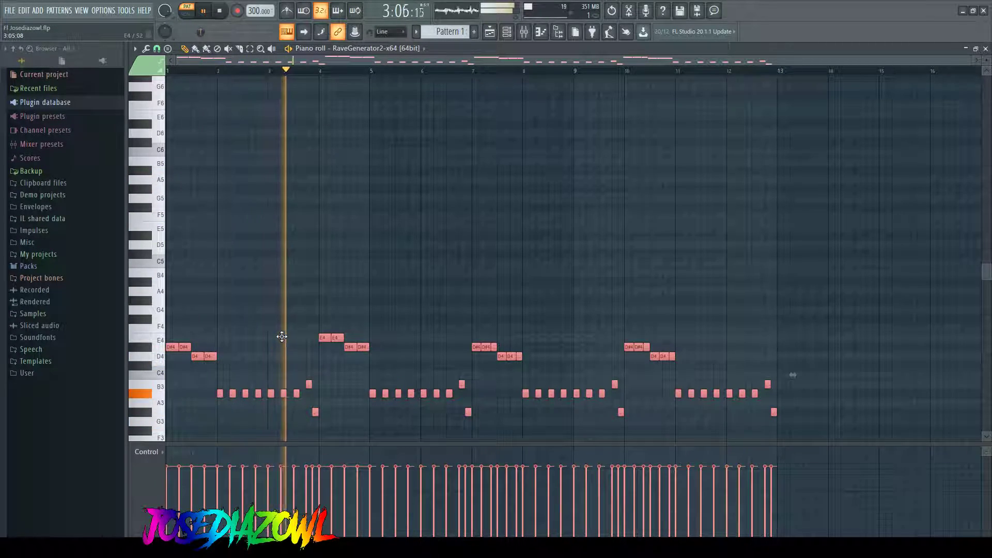
{"action": "left_click", "coordinate": [282, 337]}
{"action": "left_click_drag", "start_coordinate": [710, 370], "coordinate": [177, 339]}
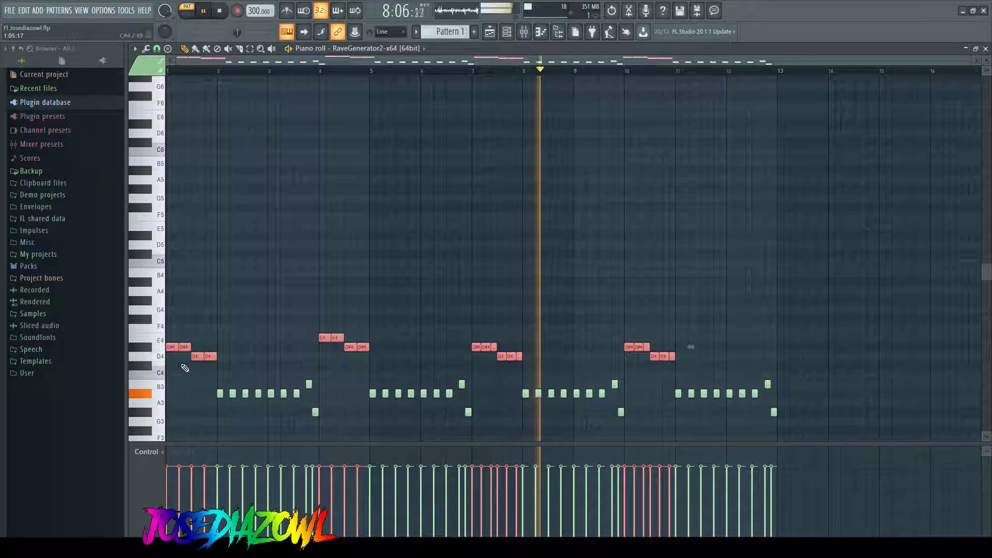
{"action": "key", "text": "Delete"}
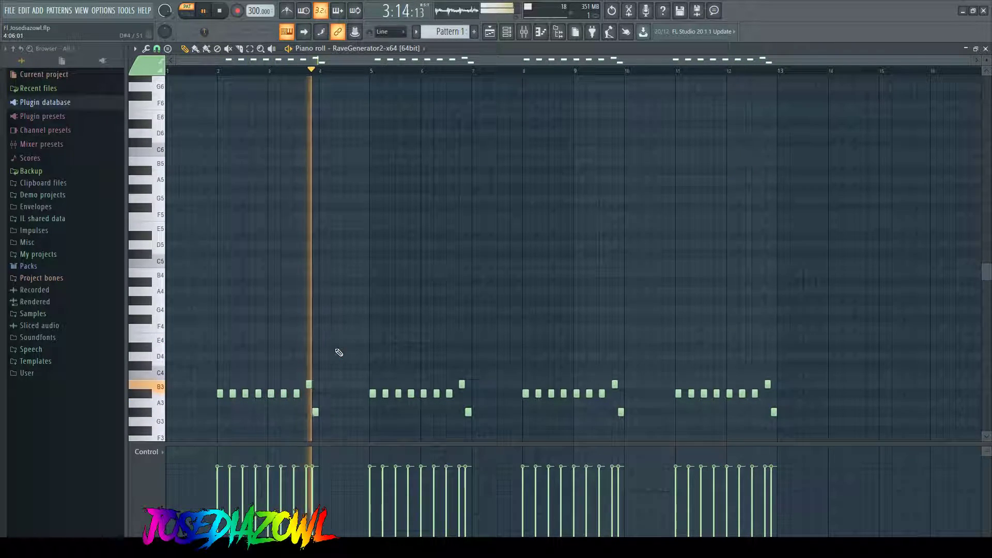
Step: Shift the first two short-note phrases to start at bars 1 and 3, and delete the remaining two phrases
{"action": "left_click_drag", "start_coordinate": [336, 425], "coordinate": [211, 397]}
{"action": "key", "text": "space"}
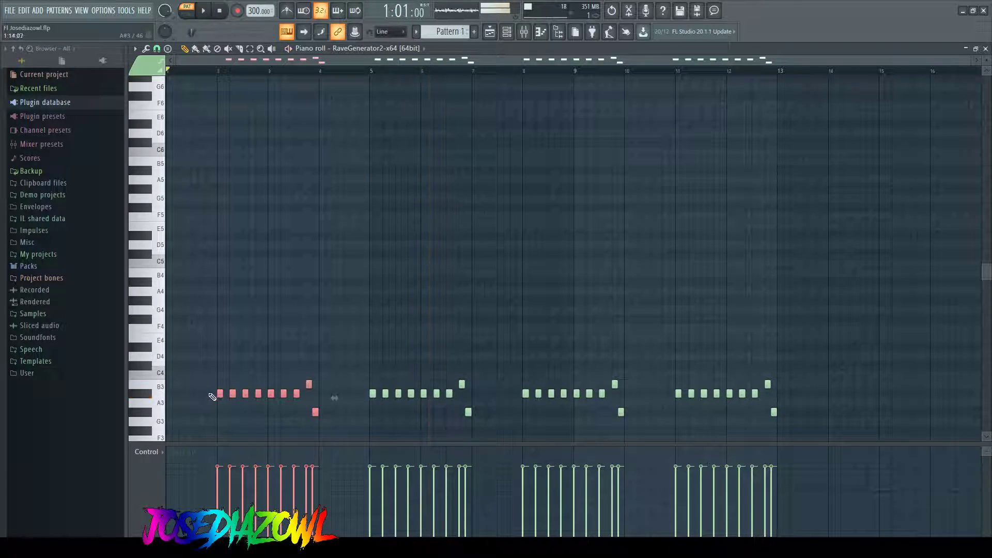
{"action": "left_click_drag", "start_coordinate": [834, 428], "coordinate": [316, 380]}
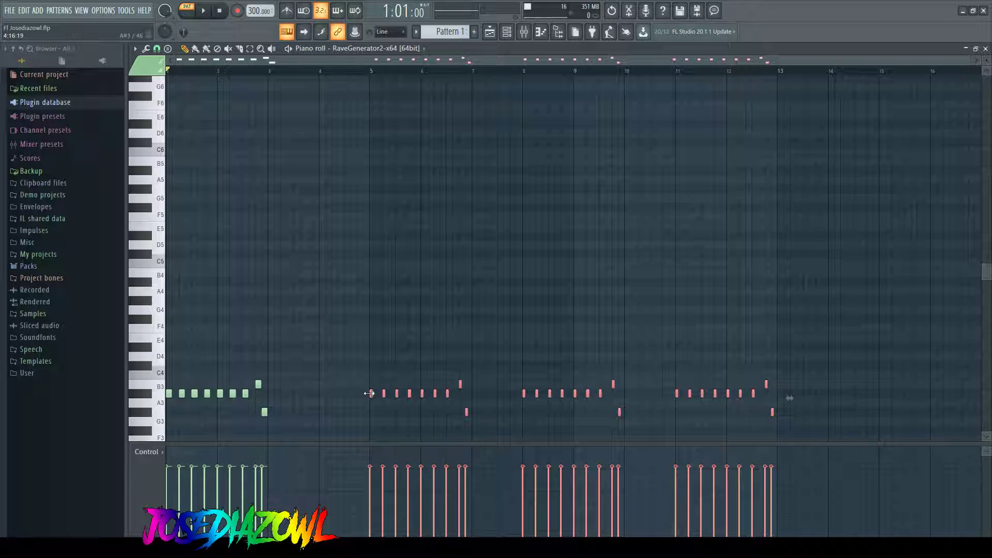
{"action": "left_click_drag", "start_coordinate": [373, 395], "coordinate": [272, 394]}
{"action": "left_click", "coordinate": [282, 379]}
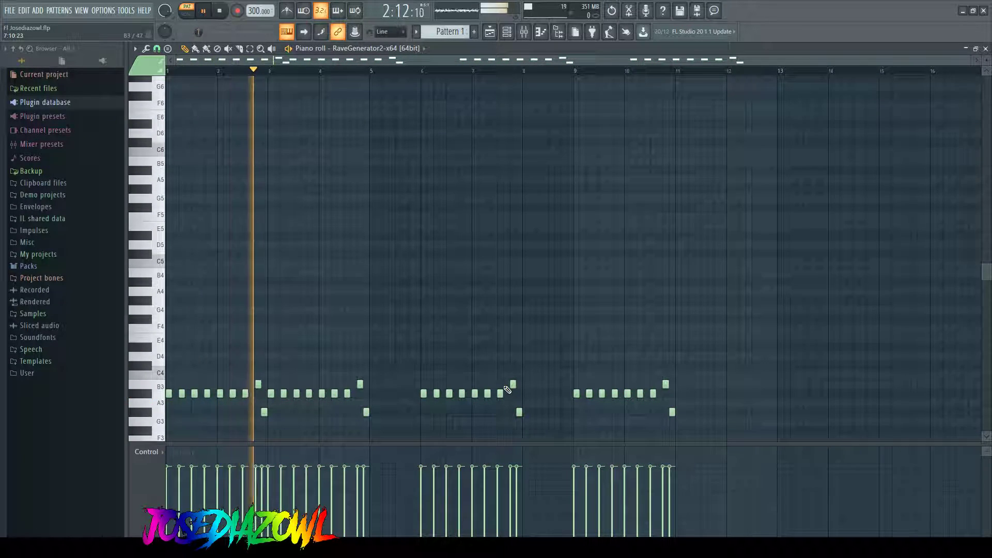
{"action": "left_click_drag", "start_coordinate": [704, 425], "coordinate": [425, 384]}
{"action": "key", "text": "Delete"}
Step: Duplicate the short-note phrases of bars 1 to 4 into bars 5 to 8 and play the pattern
{"action": "key", "text": "ctrl+a"}
{"action": "key", "text": "space"}
{"action": "left_click_drag", "start_coordinate": [273, 395], "coordinate": [311, 385]}
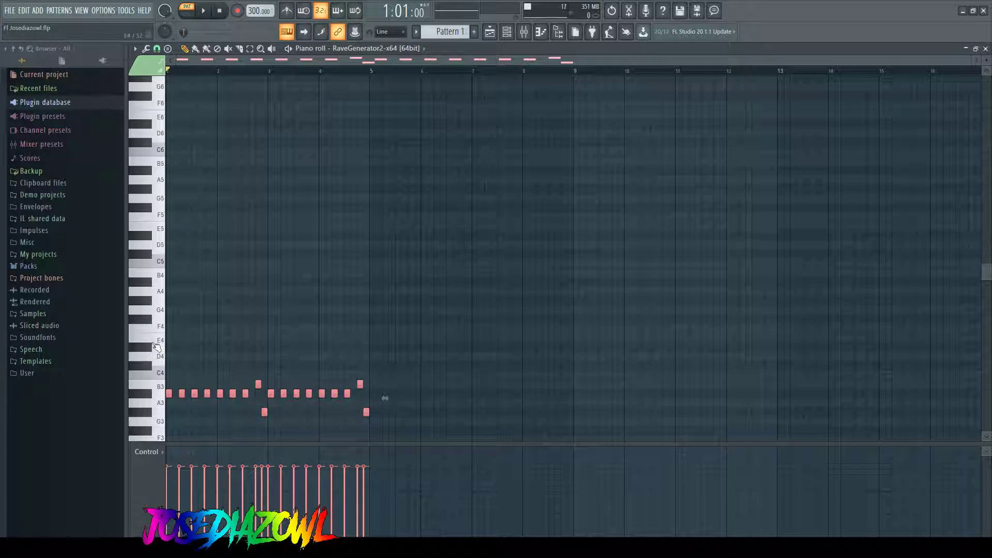
{"action": "left_click", "coordinate": [234, 368]}
{"action": "left_click_drag", "start_coordinate": [248, 395], "coordinate": [448, 392]}
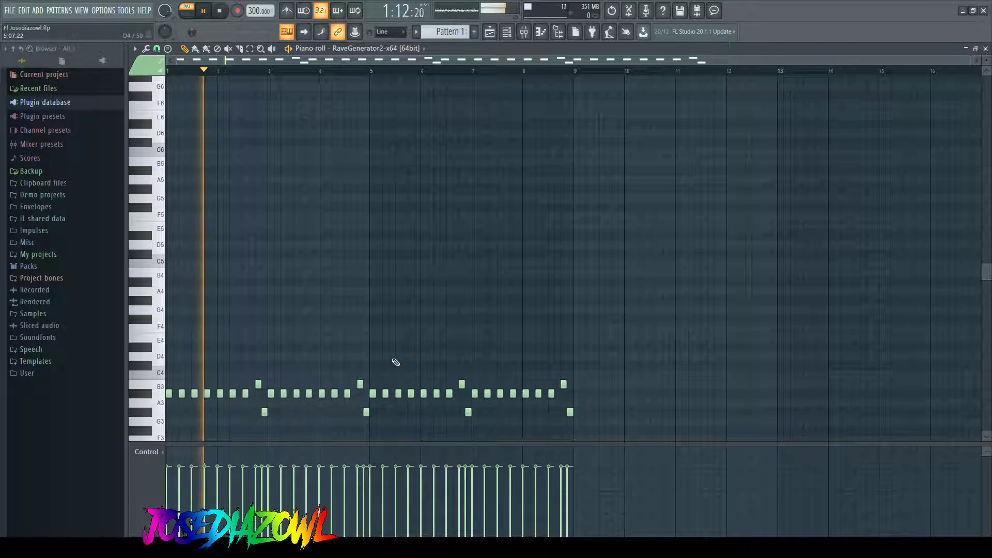
Step: Raise the phrase in bars 7 and 8 by two semitones and set the tempo to 200 BPM
{"action": "left_click_drag", "start_coordinate": [600, 434], "coordinate": [475, 373]}
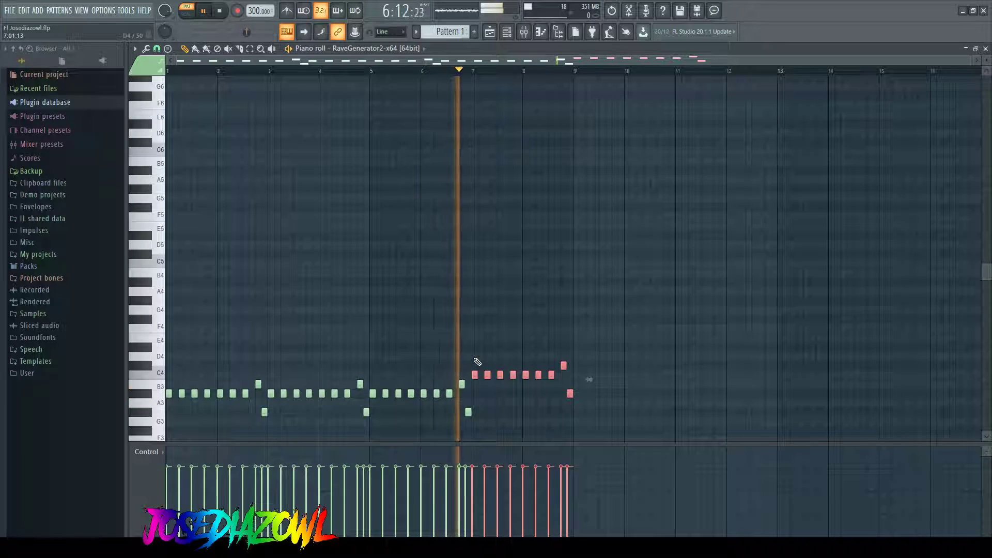
{"action": "left_click", "coordinate": [463, 346]}
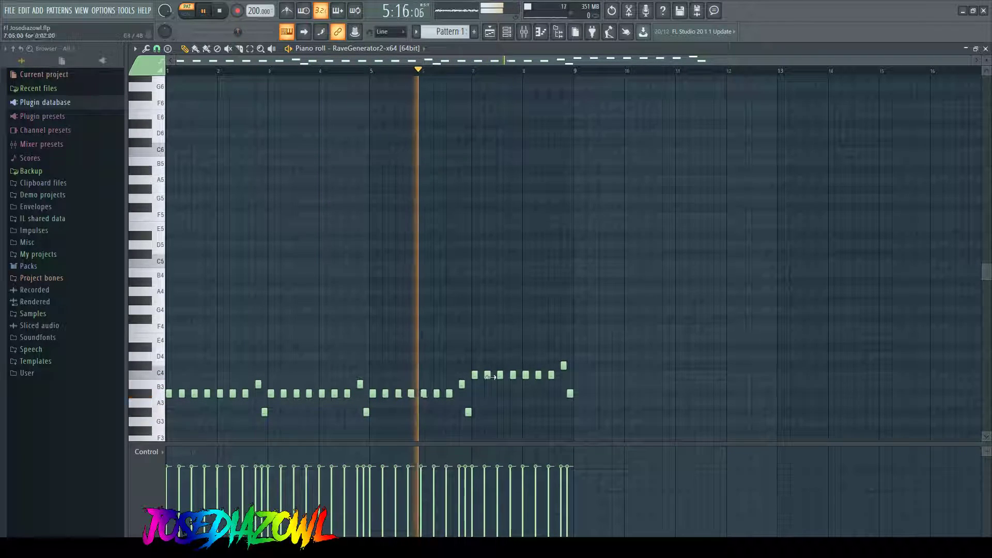
Step: Replace the last three notes of bar 8 with one D4 note lasting the second half of the bar
{"action": "left_click_drag", "start_coordinate": [565, 377], "coordinate": [570, 377]}
{"action": "right_click", "coordinate": [564, 365]}
{"action": "right_click", "coordinate": [570, 394]}
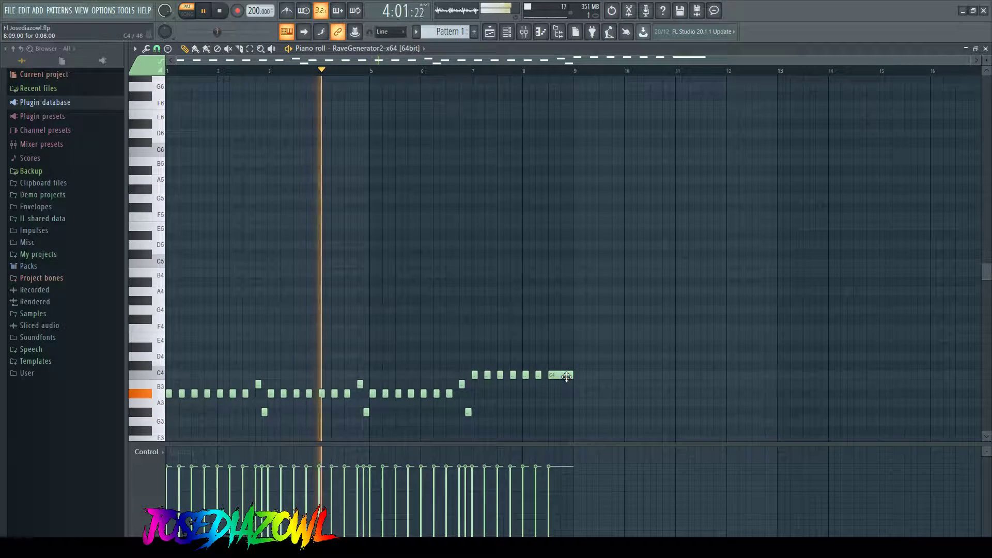
{"action": "left_click_drag", "start_coordinate": [561, 375], "coordinate": [561, 357]}
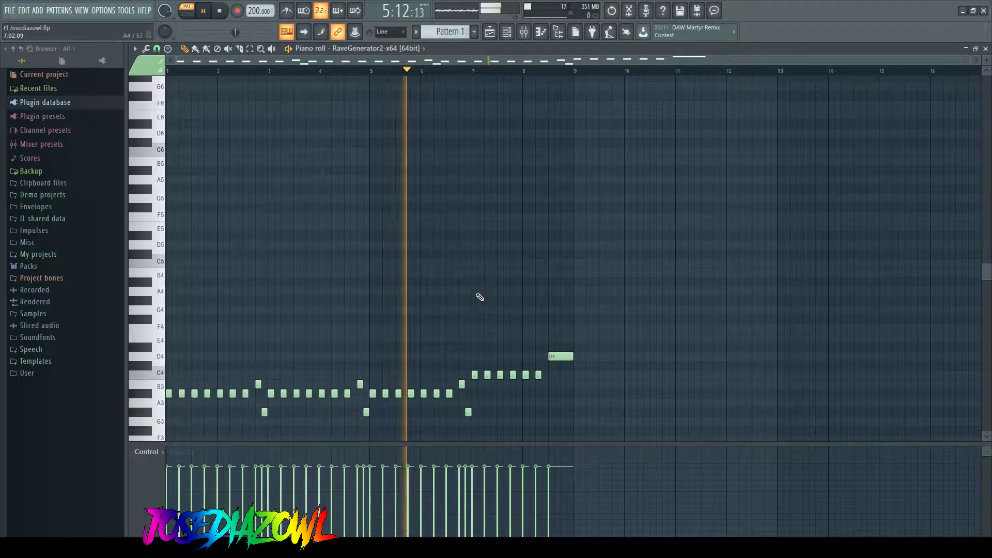